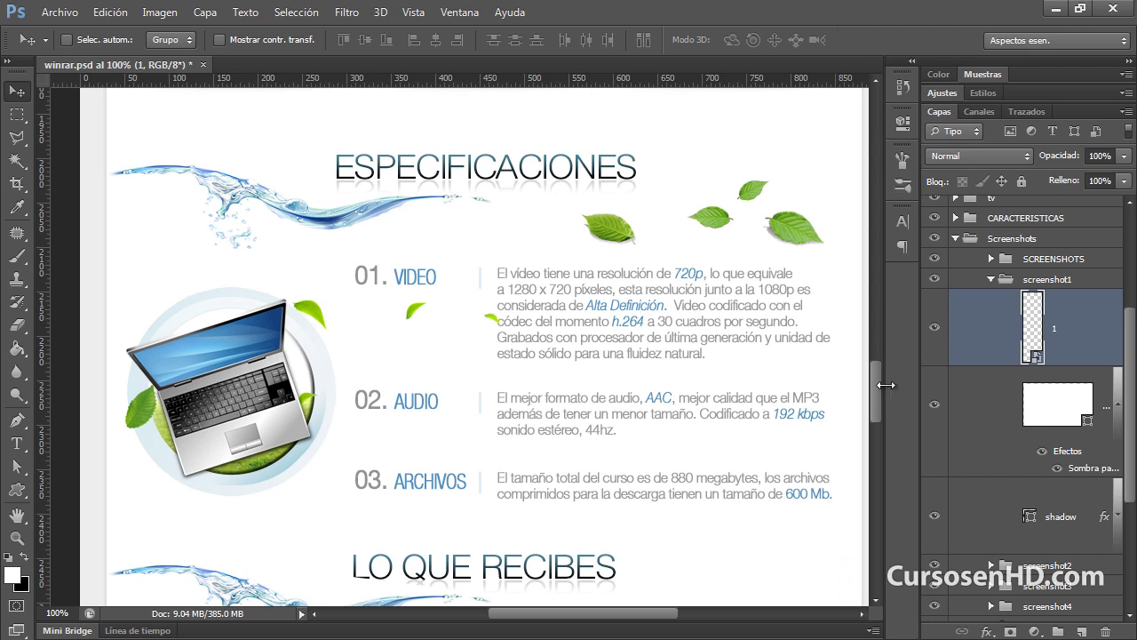
Scroll the winrar.psd mockup down to show the SCREENSHOTS section's six thumbnails
{"action": "left_click_drag", "start_coordinate": [880, 394], "coordinate": [866, 177]}
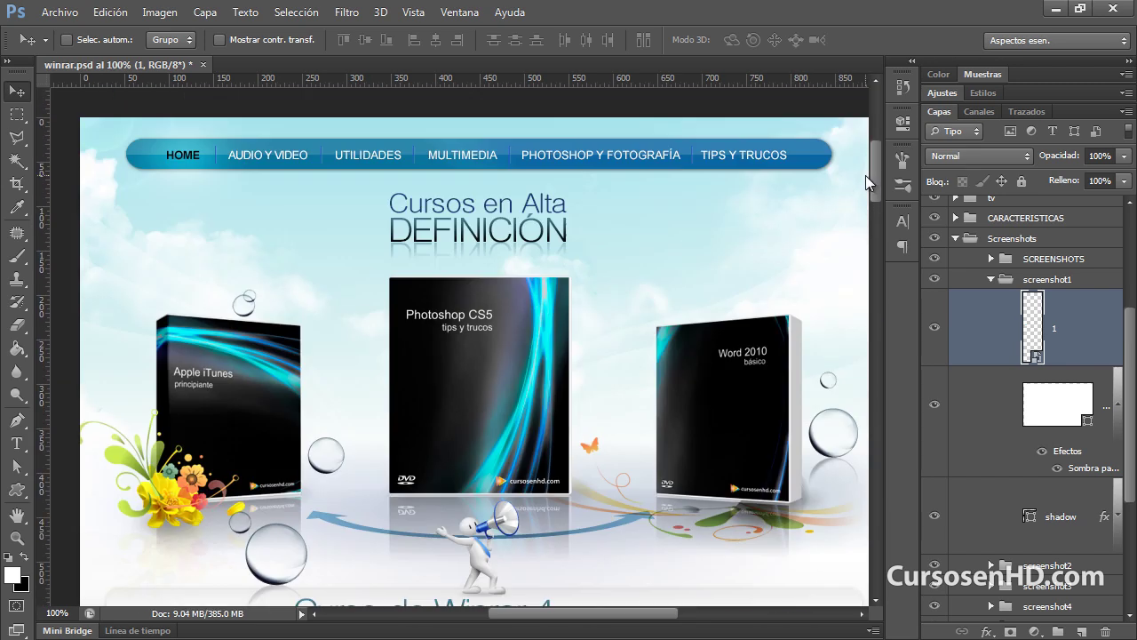
{"action": "left_click_drag", "start_coordinate": [875, 170], "coordinate": [858, 333]}
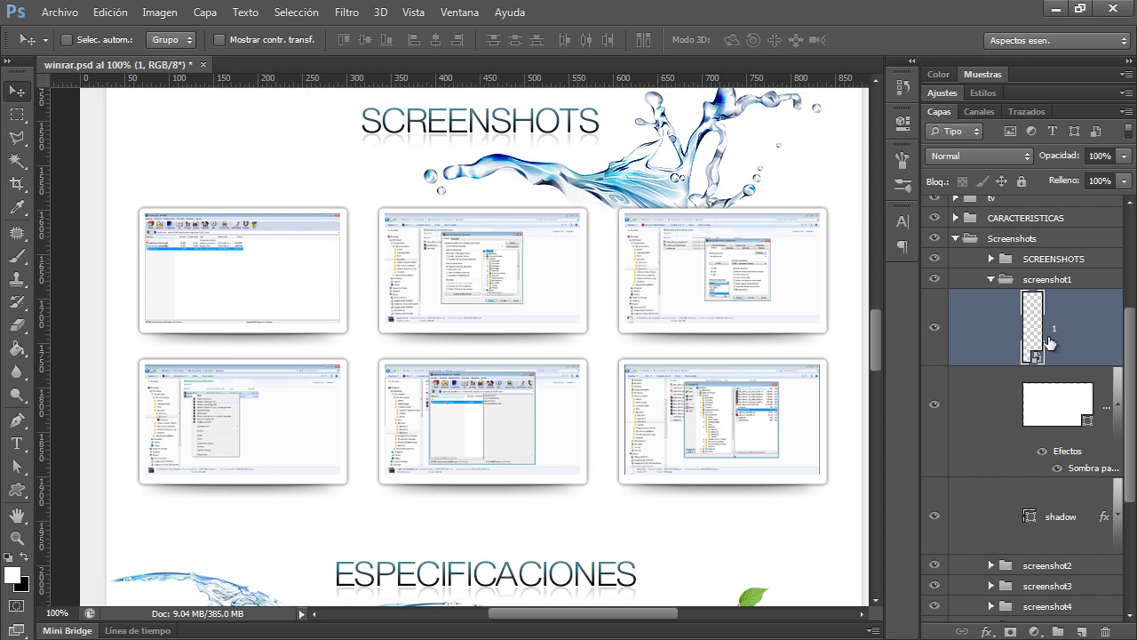
Toggle layer 1's visibility to confirm it's the first thumbnail, then open the Capa menu
{"action": "left_click", "coordinate": [933, 327]}
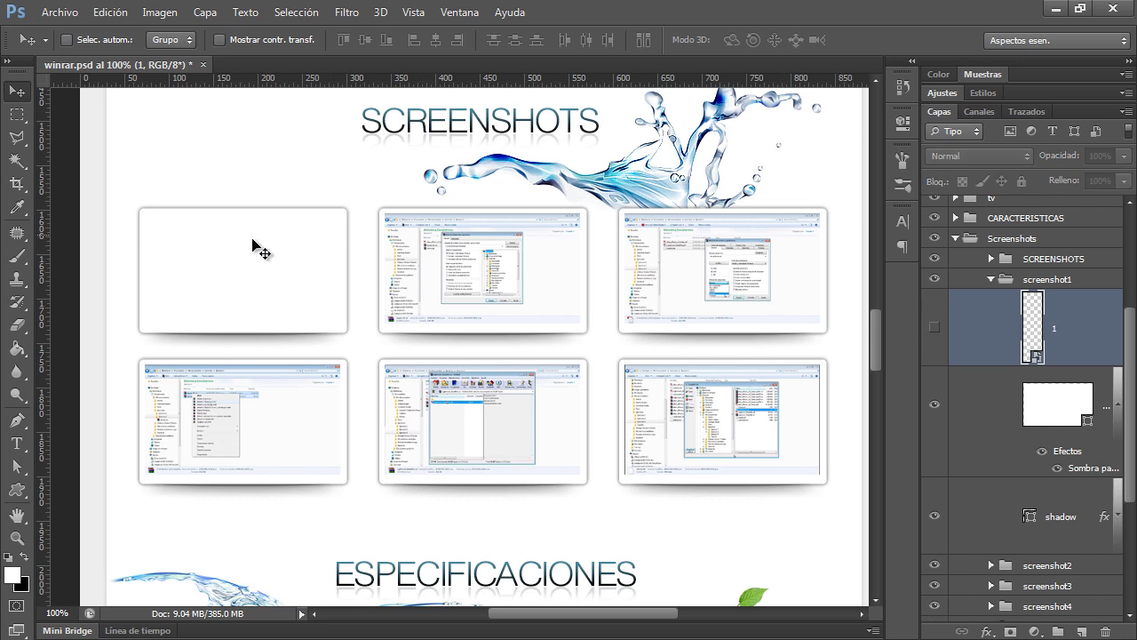
{"action": "left_click", "coordinate": [933, 327]}
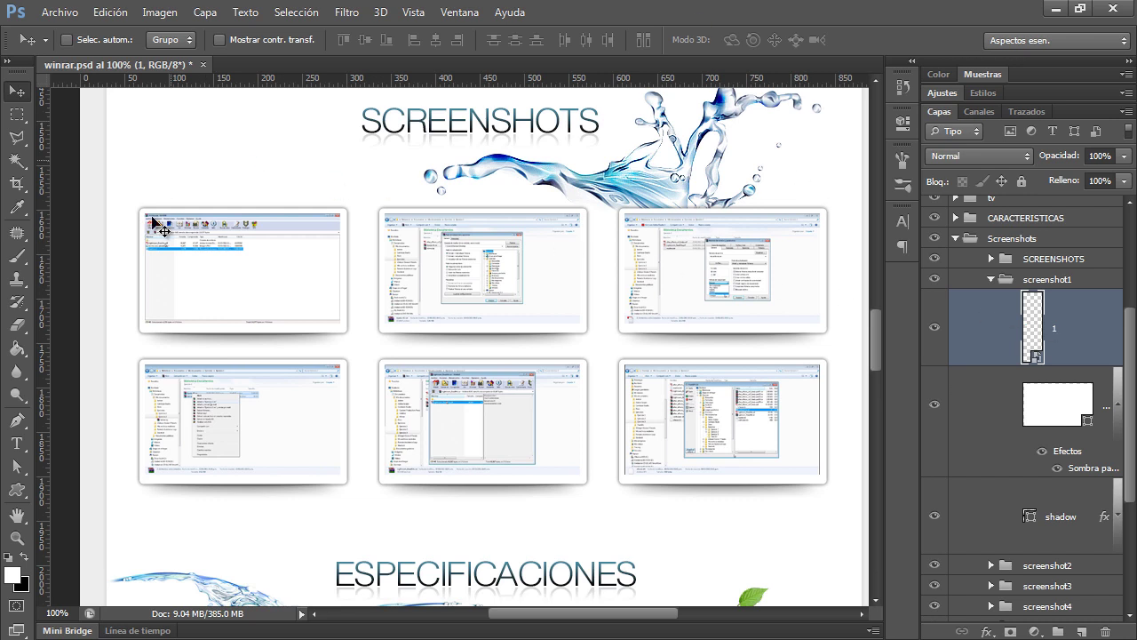
{"action": "left_click", "coordinate": [205, 13]}
{"action": "mouse_move", "coordinate": [251, 267]}
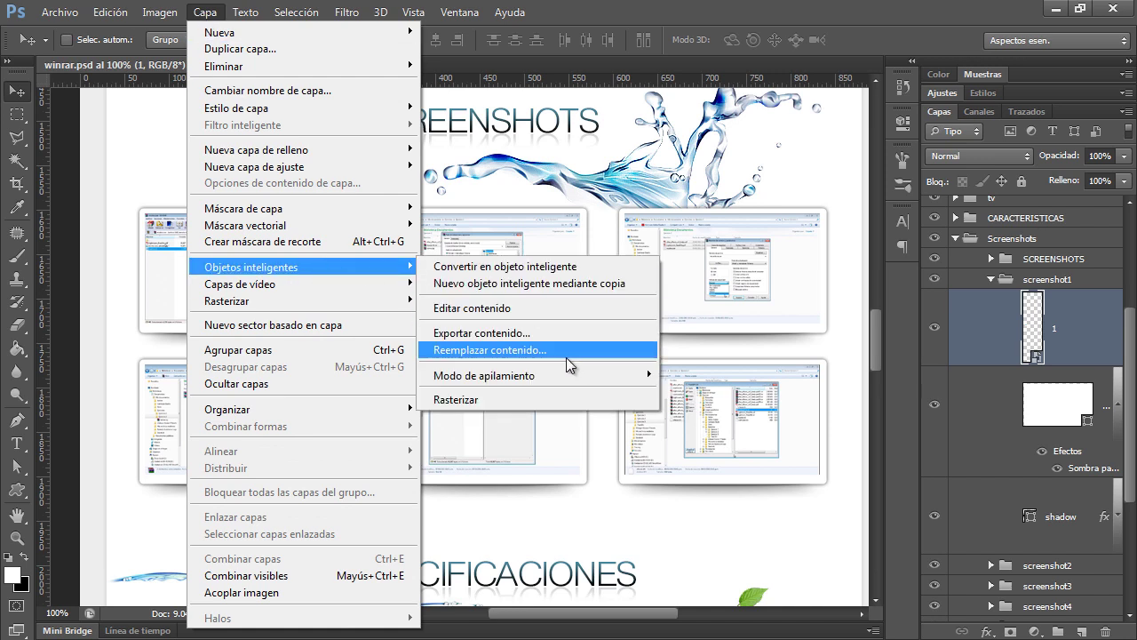
{"action": "left_click", "coordinate": [565, 358]}
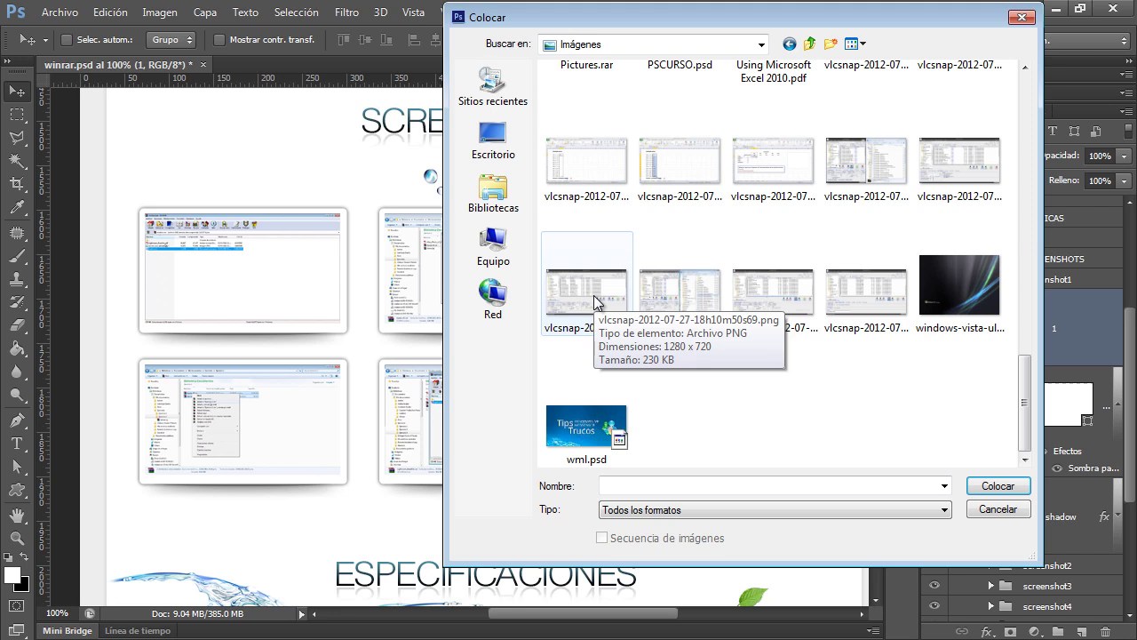
{"action": "double_click", "coordinate": [593, 302]}
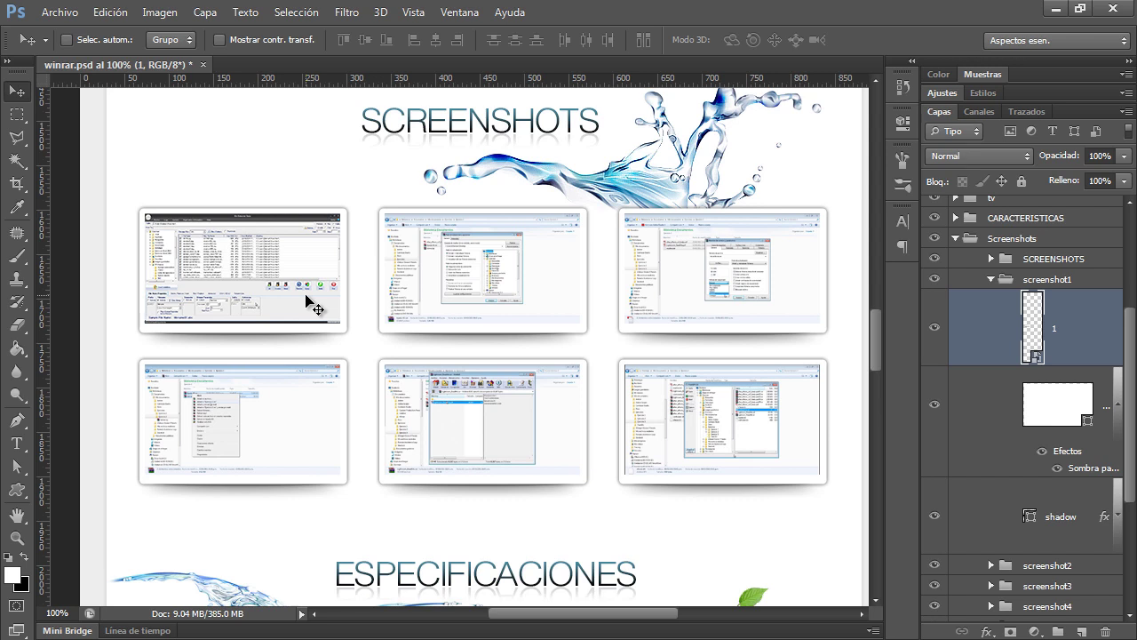
{"action": "scroll", "coordinate": [1035, 382], "scroll_direction": "up", "scroll_amount": 2}
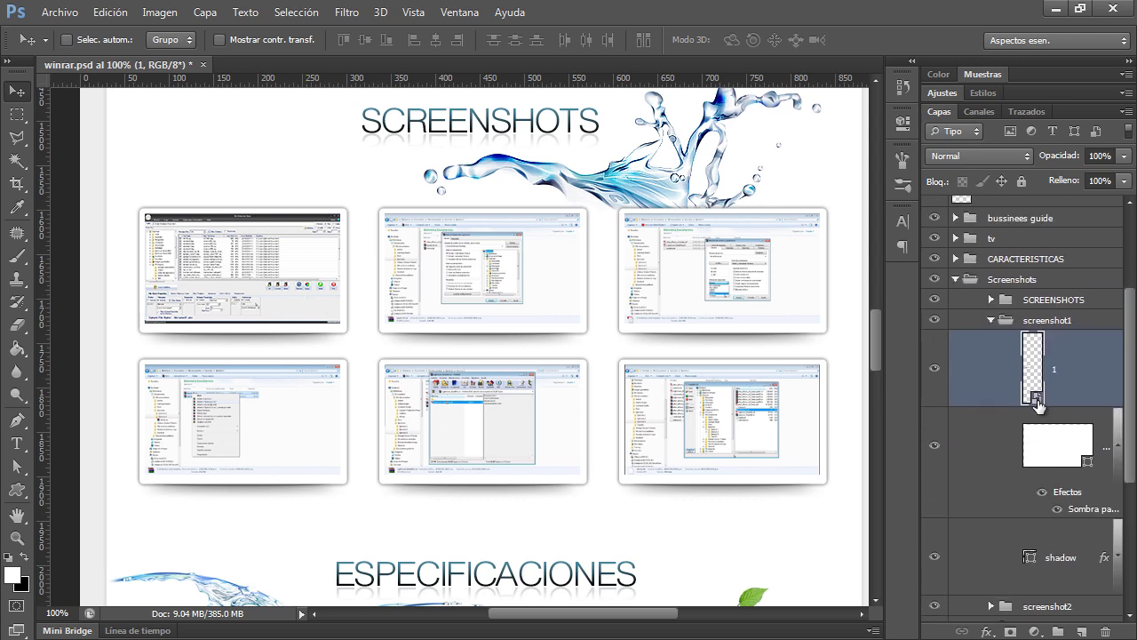
{"action": "double_click", "coordinate": [1038, 402]}
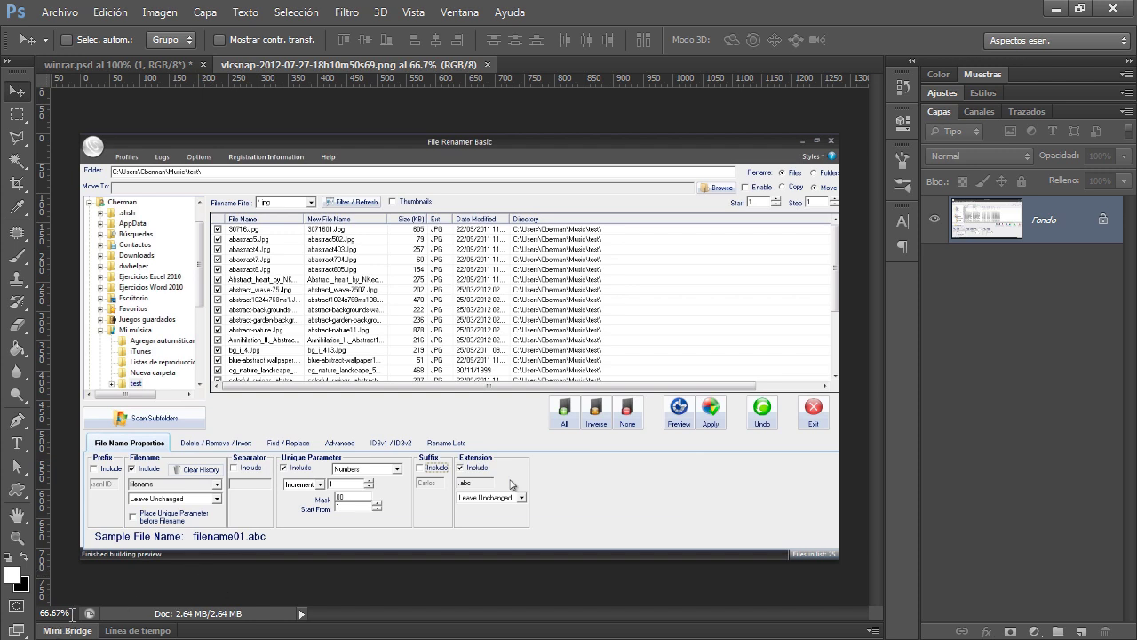
{"action": "double_click", "coordinate": [17, 539]}
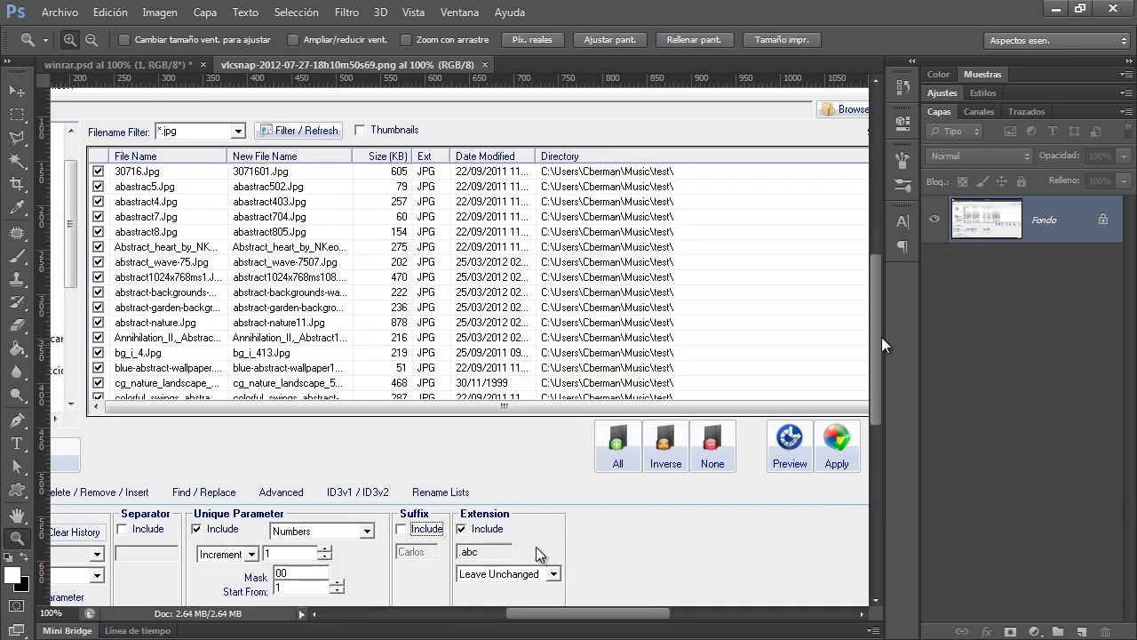
{"action": "left_click_drag", "start_coordinate": [877, 324], "coordinate": [855, 263]}
{"action": "left_click_drag", "start_coordinate": [613, 613], "coordinate": [555, 613]}
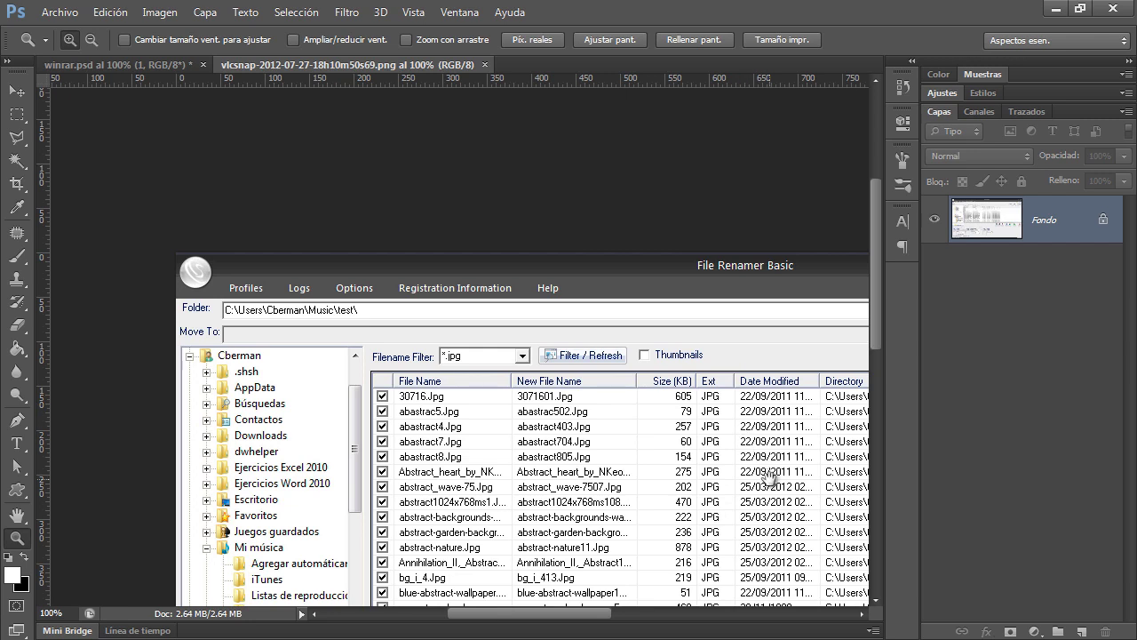
{"action": "left_click_drag", "start_coordinate": [760, 471], "coordinate": [662, 286]}
{"action": "left_click", "coordinate": [485, 64]}
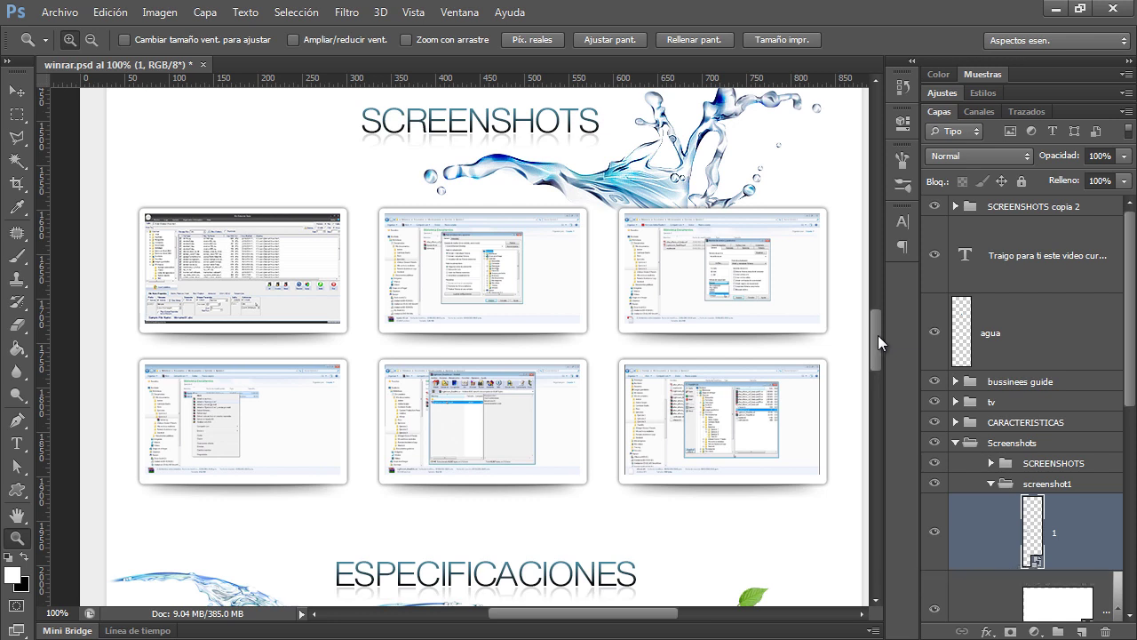
{"action": "left_click_drag", "start_coordinate": [880, 335], "coordinate": [880, 269]}
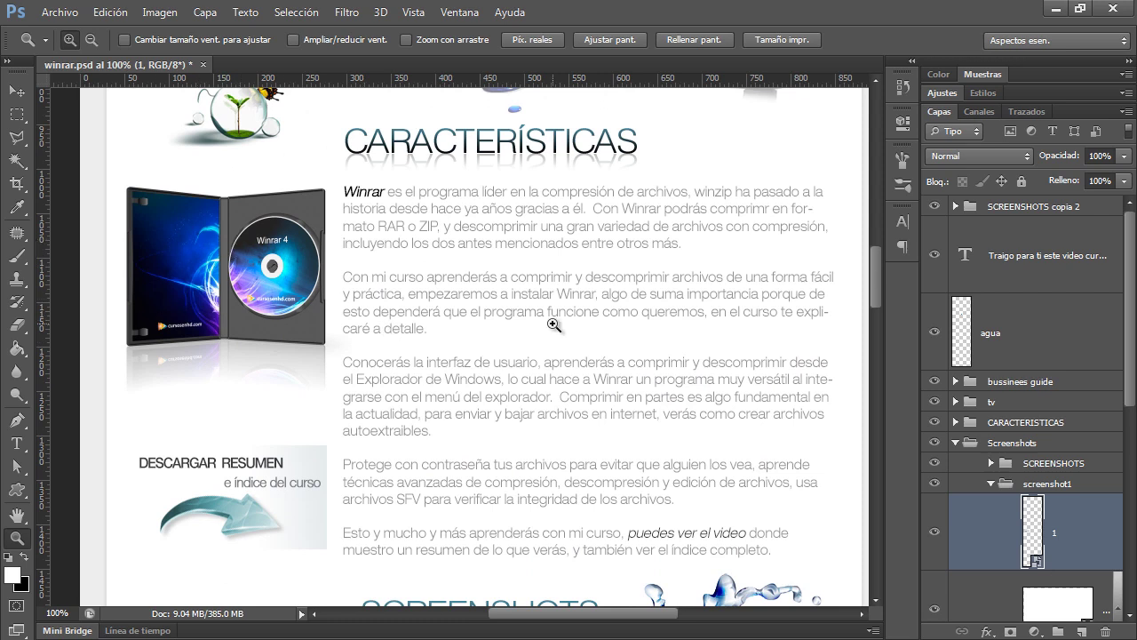
{"action": "left_click_drag", "start_coordinate": [877, 291], "coordinate": [874, 396]}
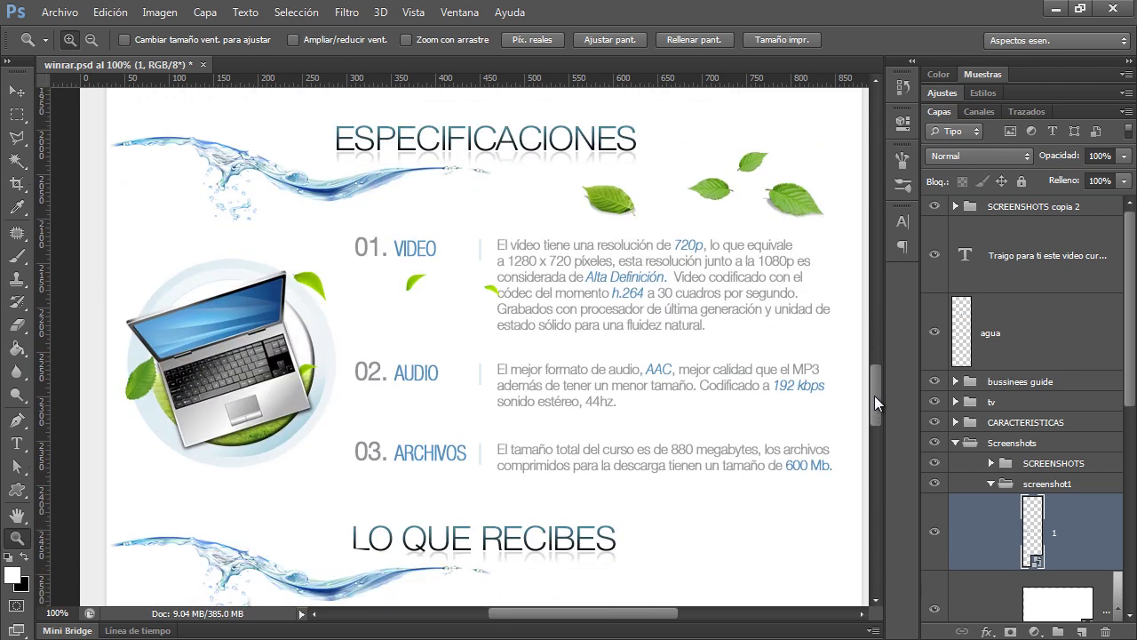